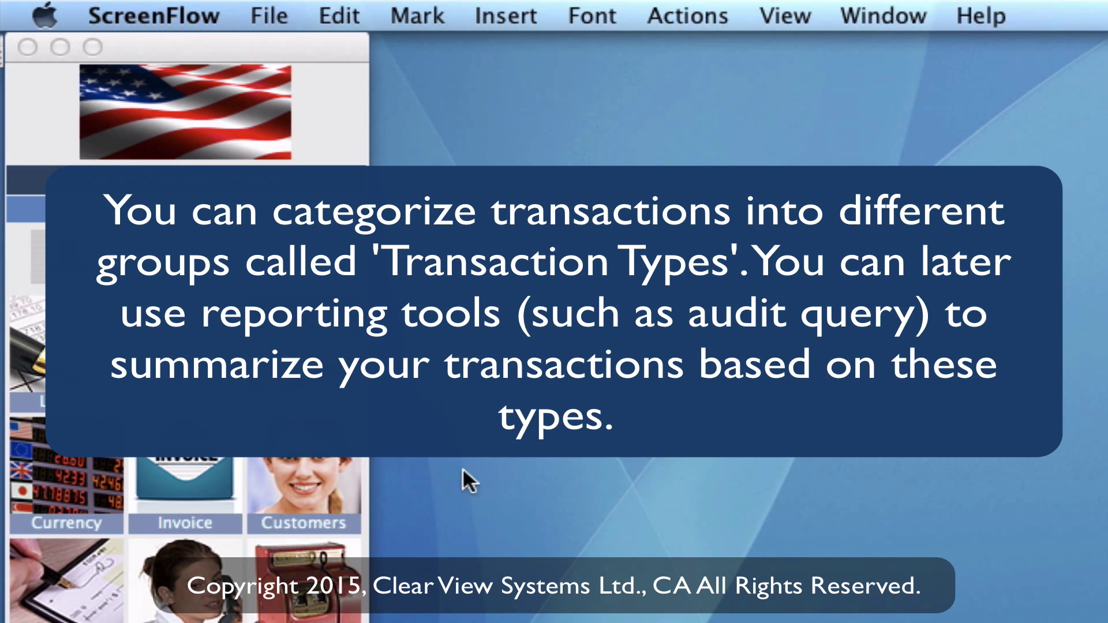
Step: Activate the CurrencyXchanger main EZ Exchange window
click(333, 112)
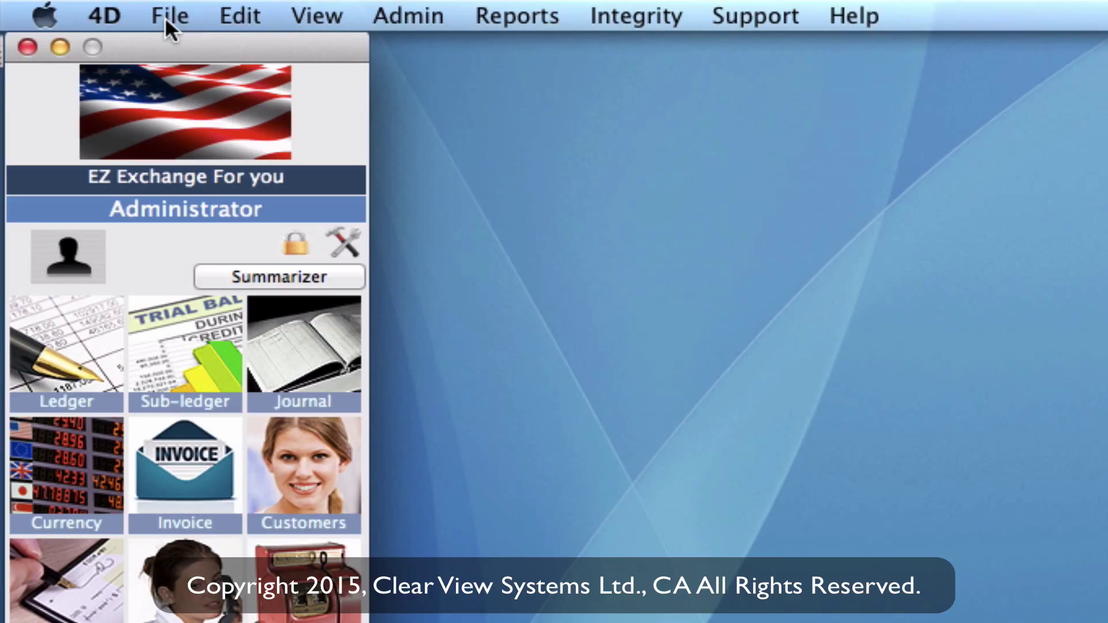
Step: Enable 'Ask Transaction Type in Invoice' in Server Preferences and save the settings
click(165, 16)
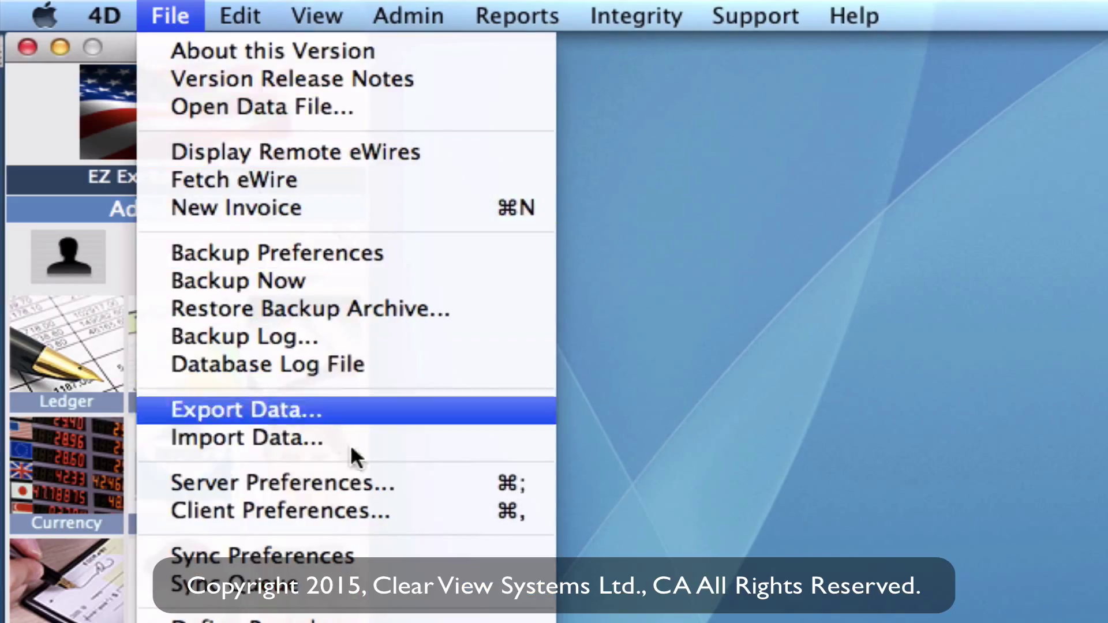
click(393, 483)
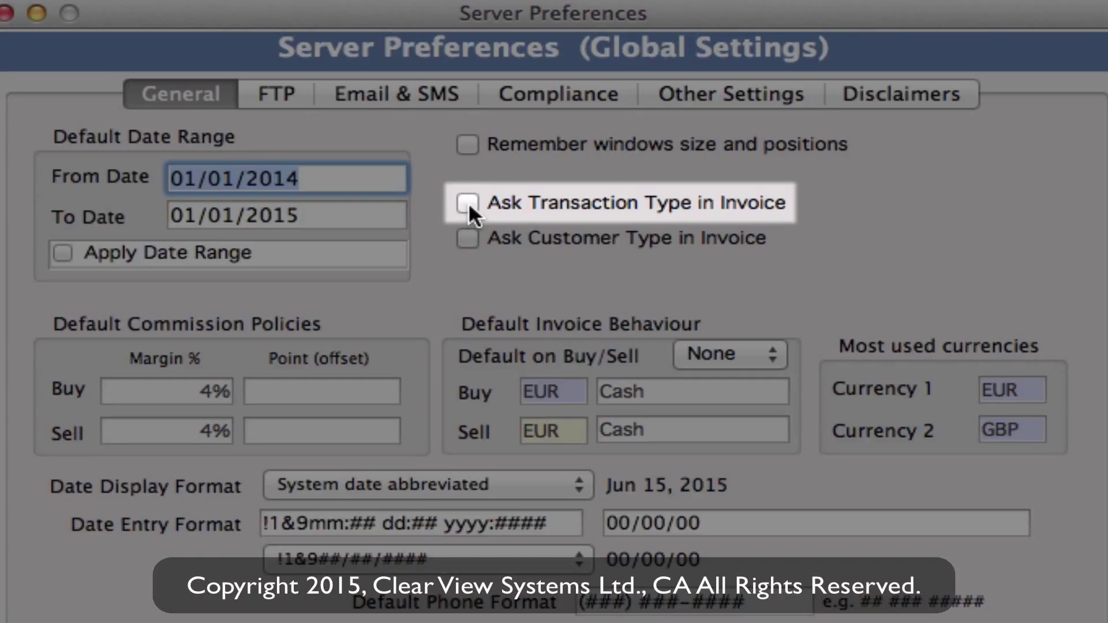
click(469, 203)
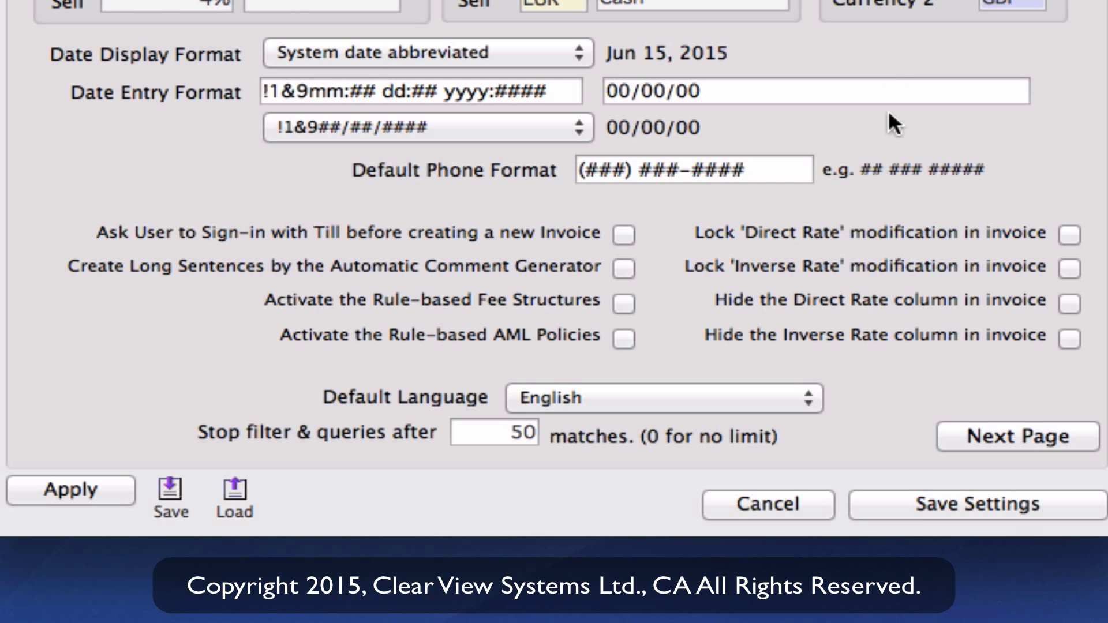
click(909, 500)
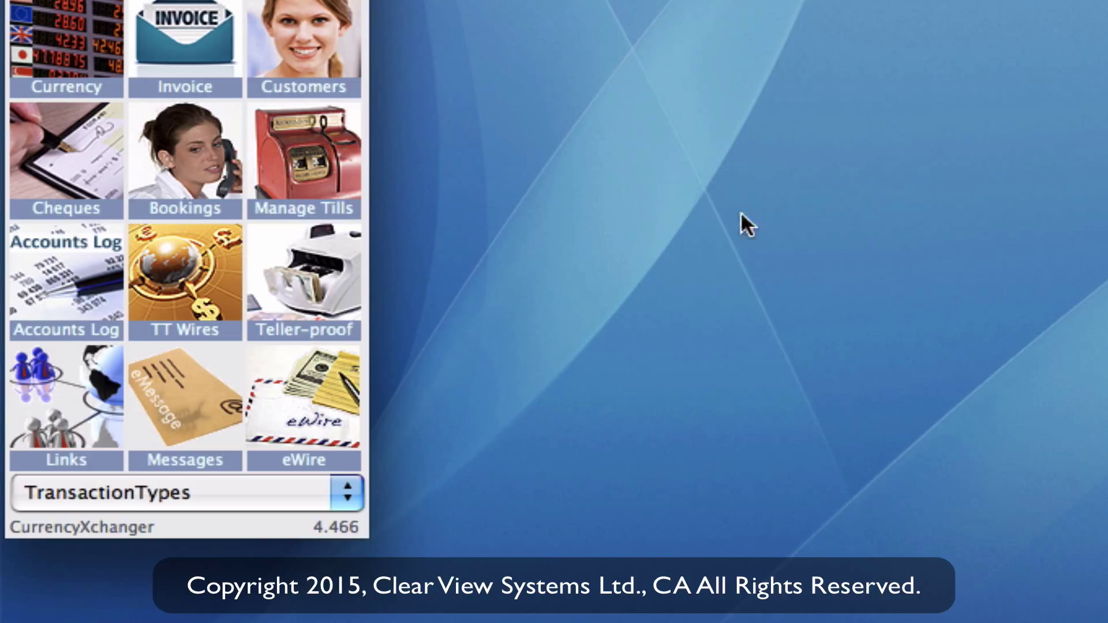
Step: In the TransactionTypes table, add code C2C described as 'Cash to Cash' and save
click(348, 493)
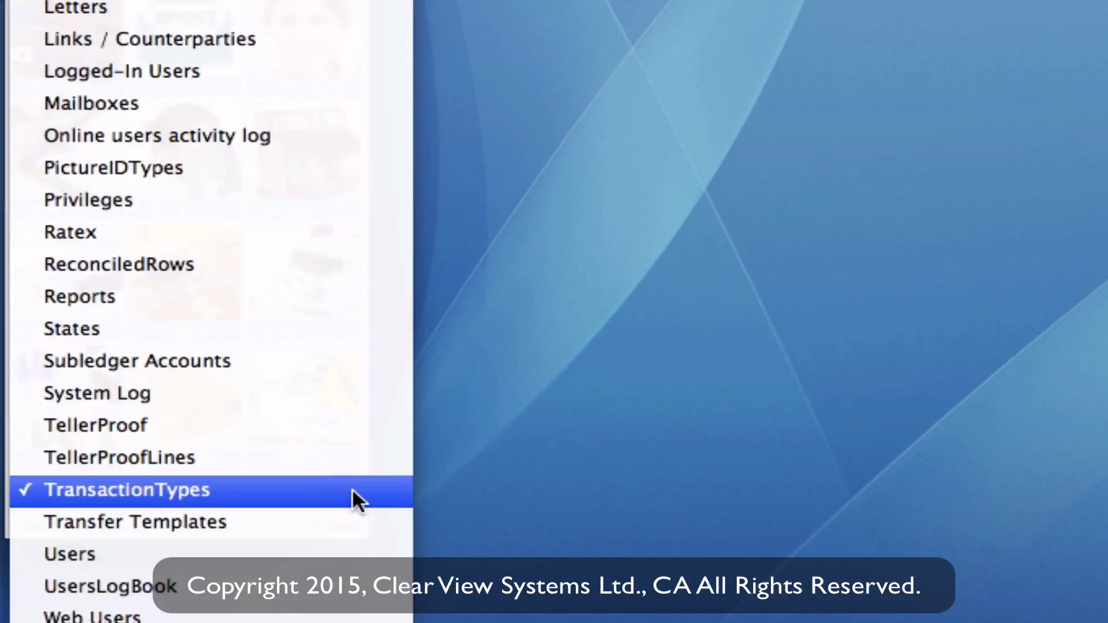
click(209, 490)
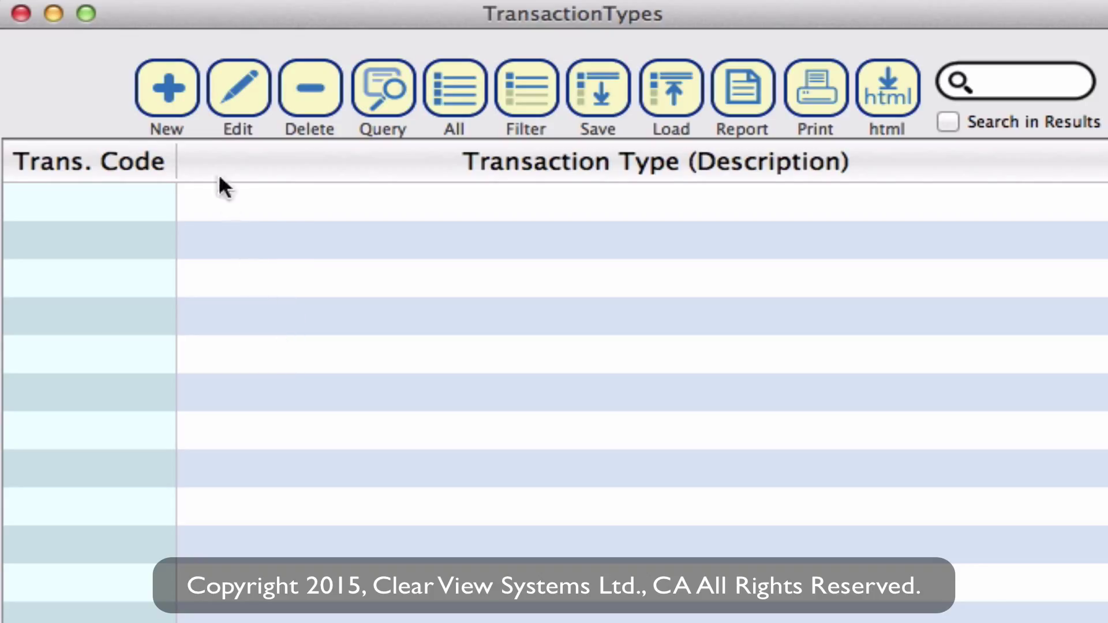
click(189, 99)
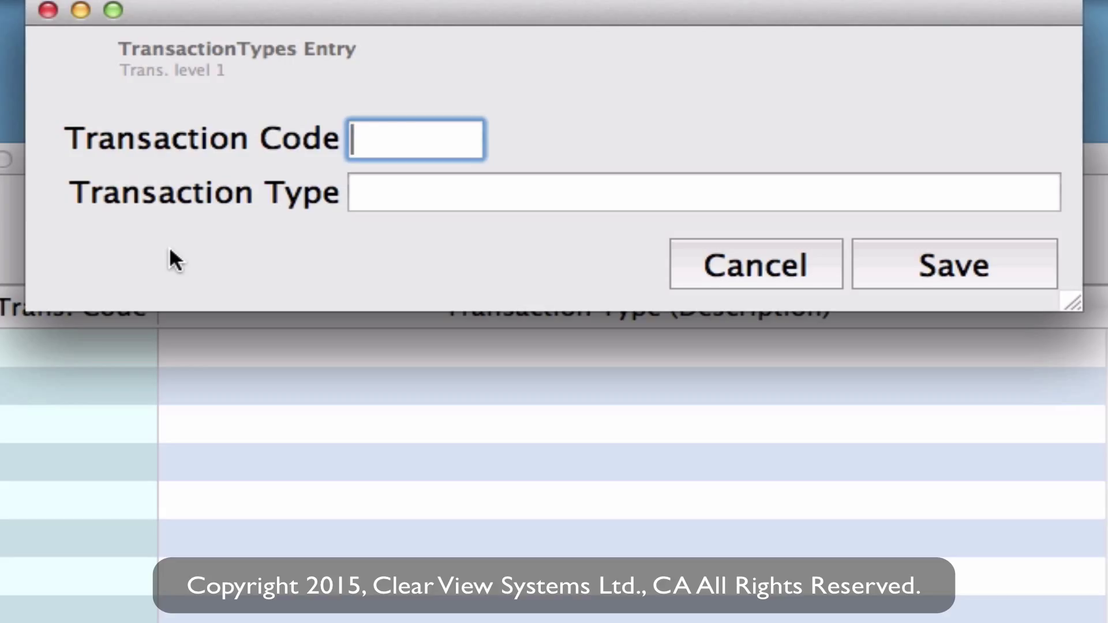
text(c2c)
key(Tab)
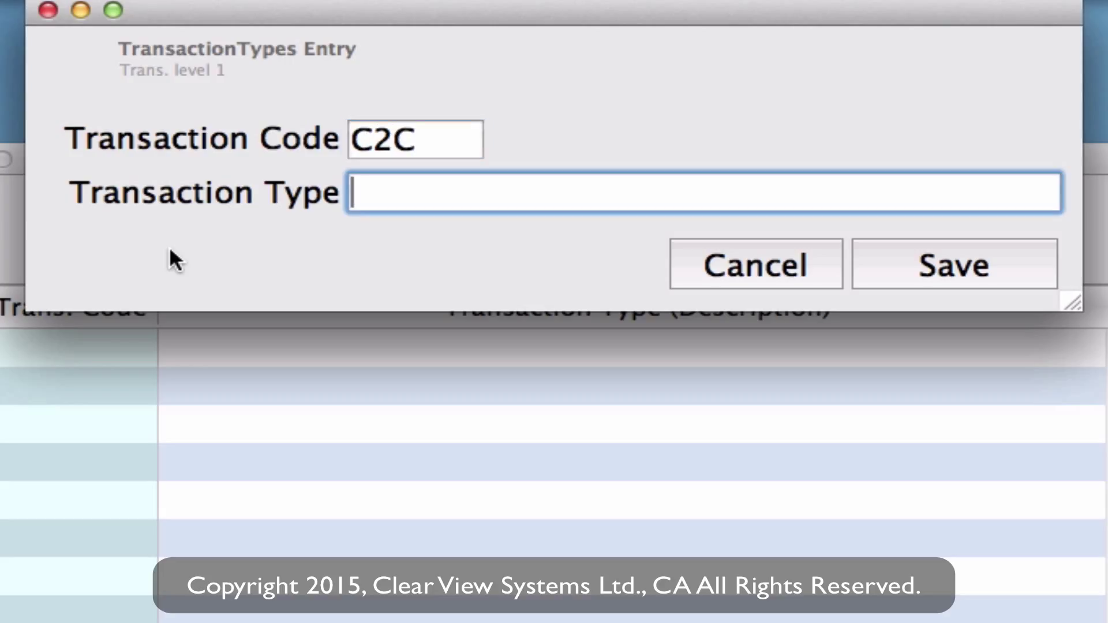
text(Cash)
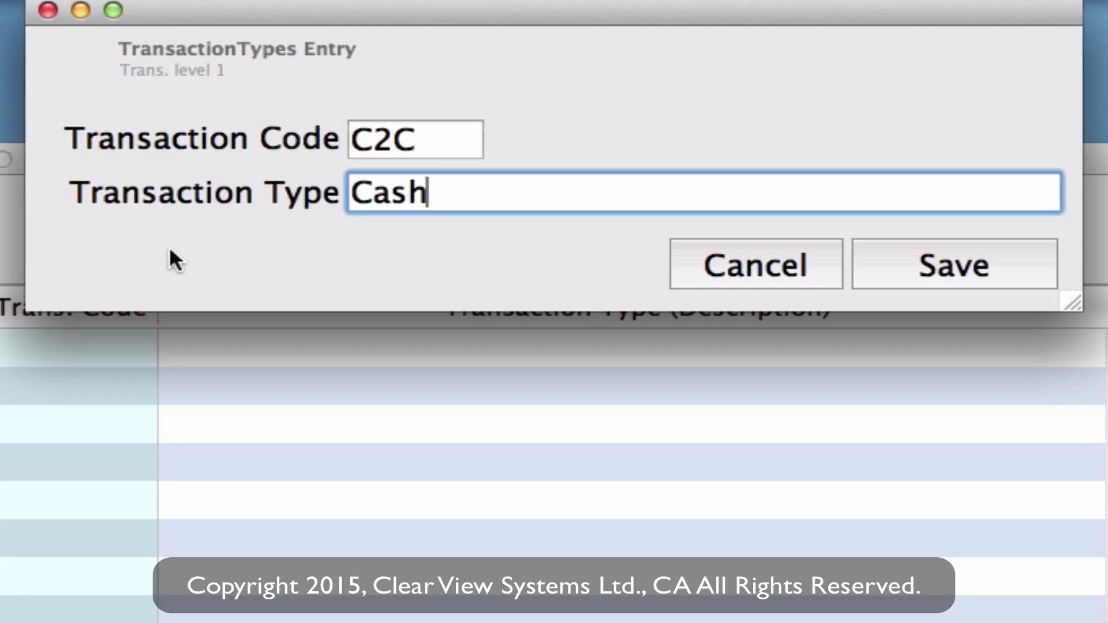
text( to Cash)
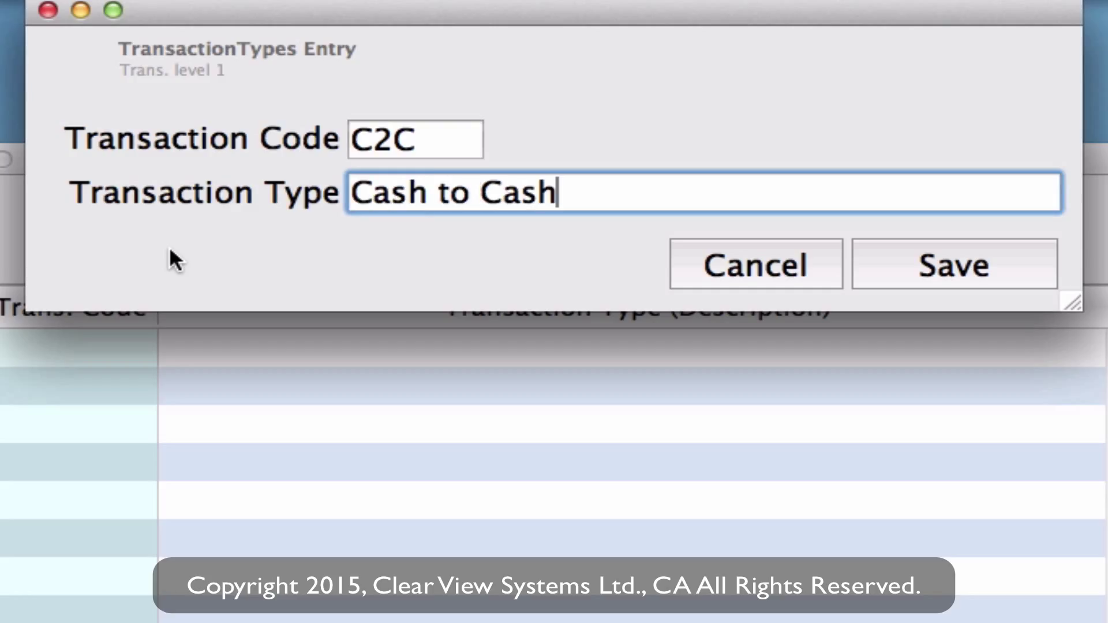
click(902, 273)
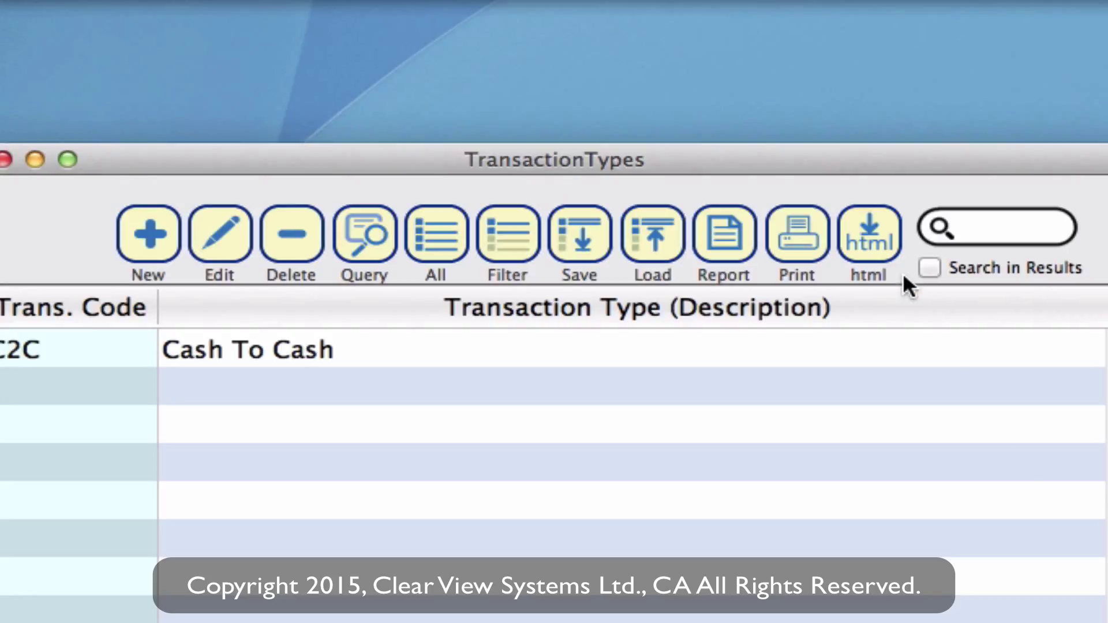
Step: Add transaction type CHQ2C described as 'Cheque cashing' and save it
click(156, 245)
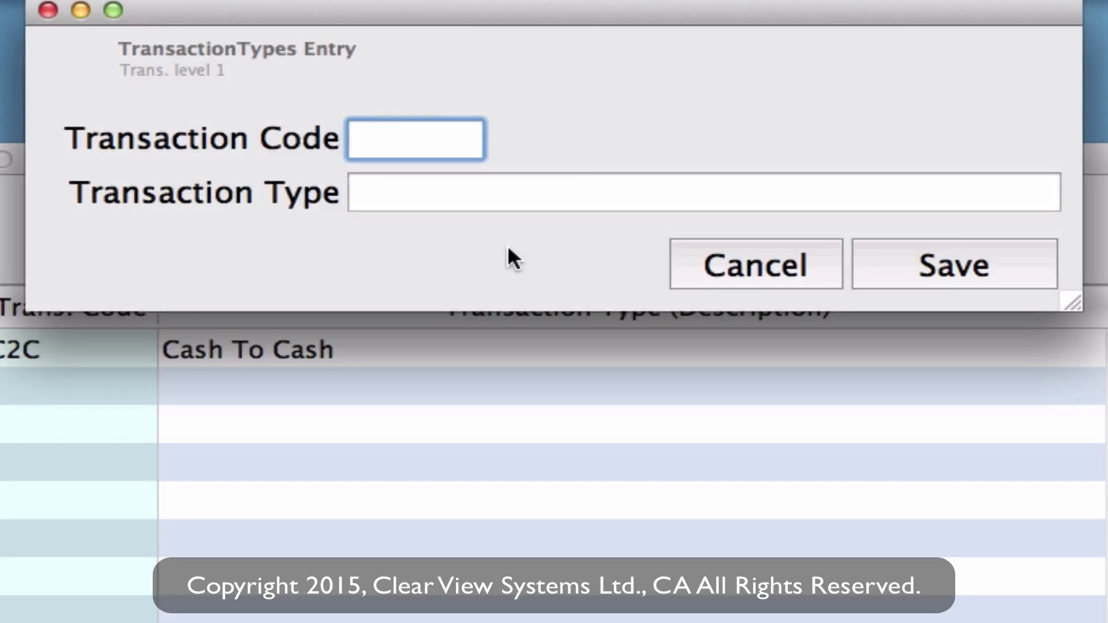
text(chq2c)
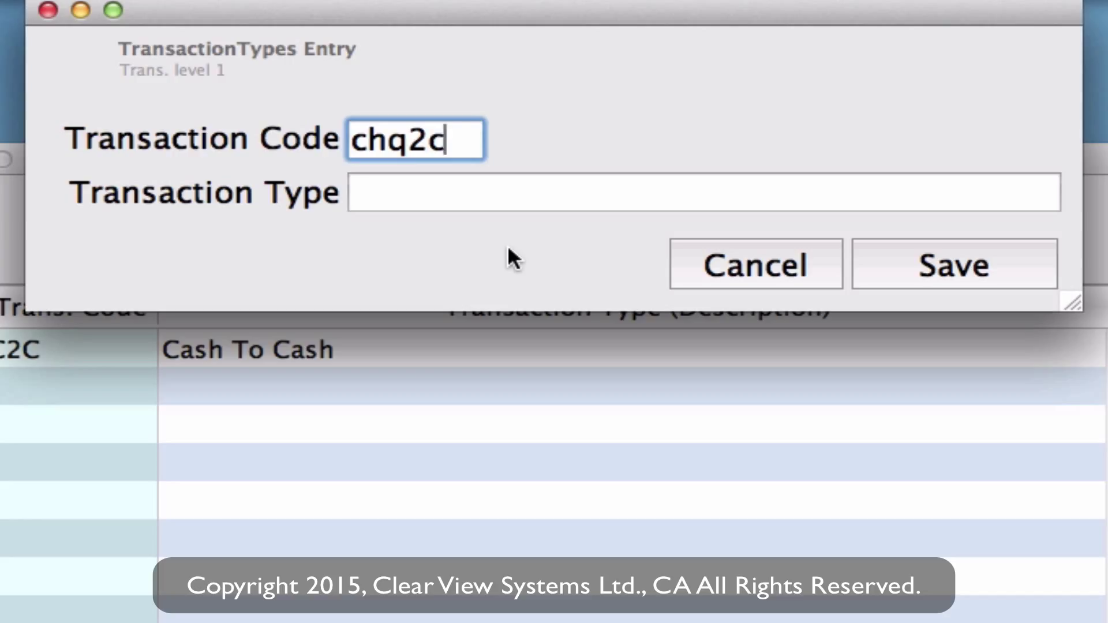
key(Tab)
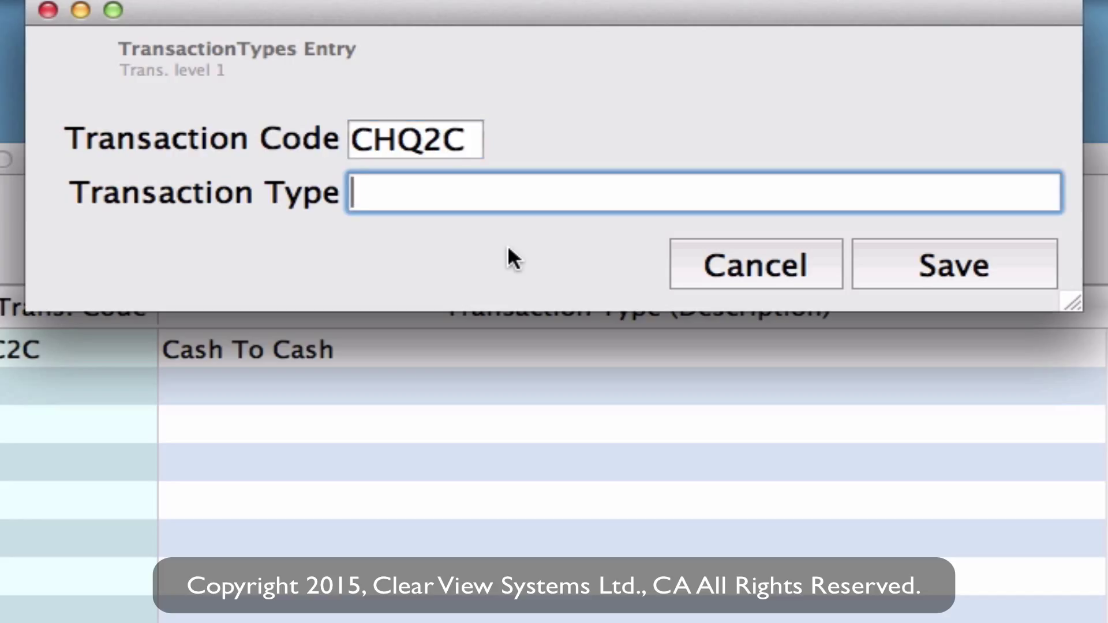
text(Che)
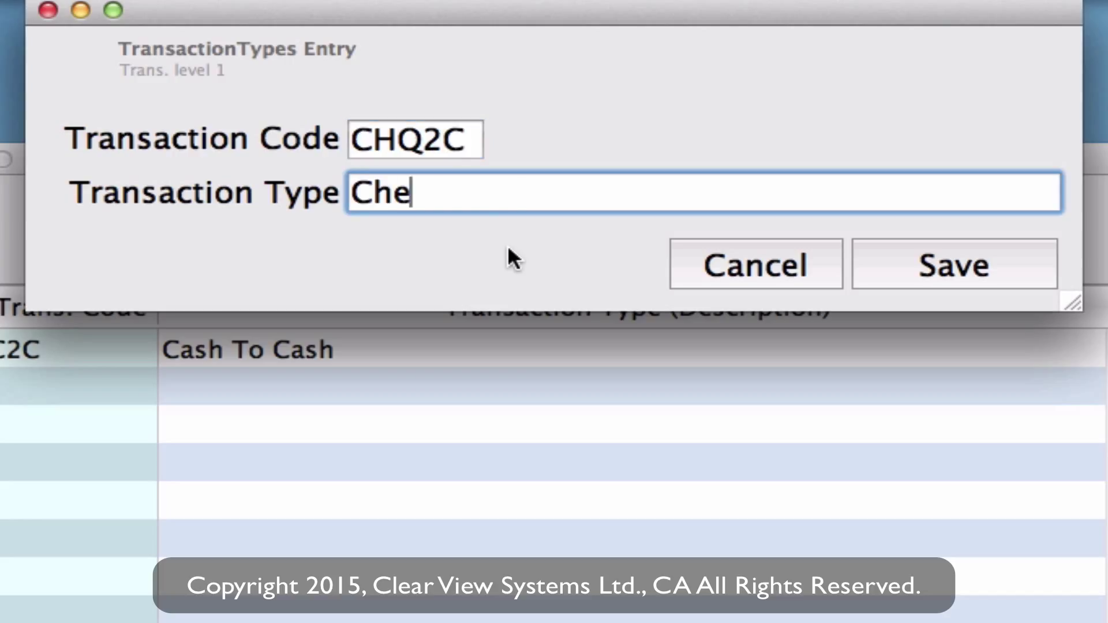
text(que cashing)
click(955, 254)
Step: Add transaction type EFTDOM described as 'Domestic fund transfer' and save it
click(160, 246)
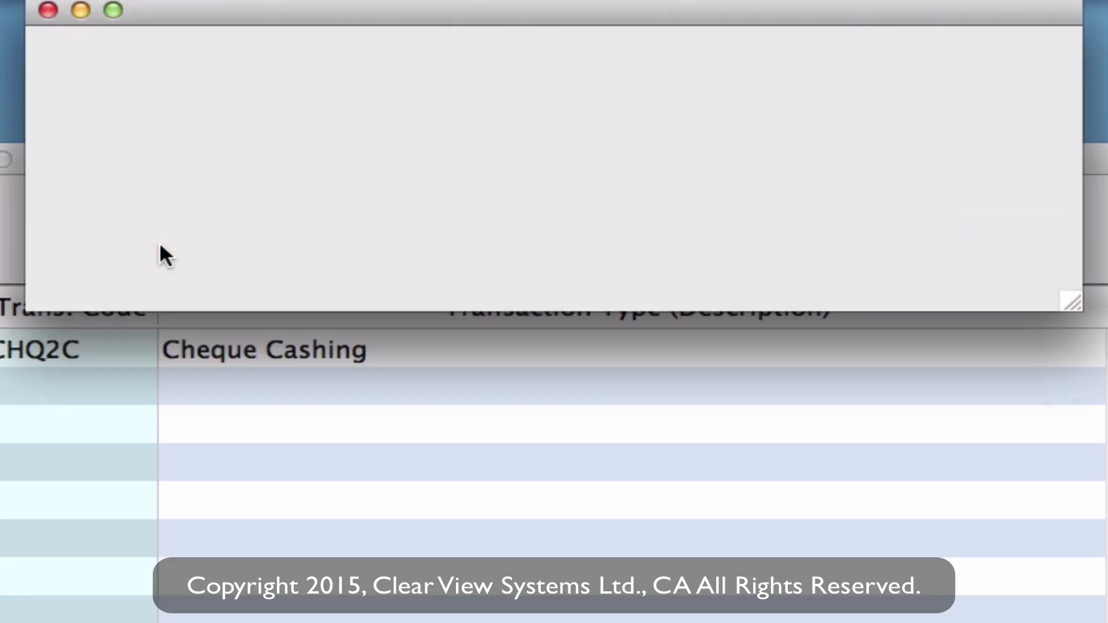
text(eftdom)
key(Tab)
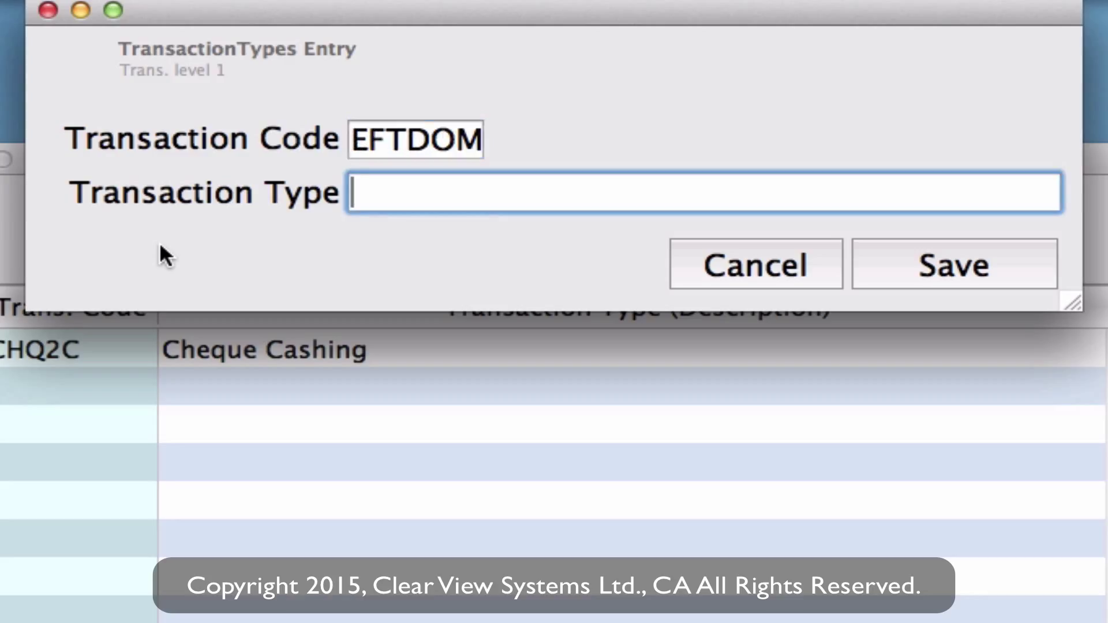
text(Dome)
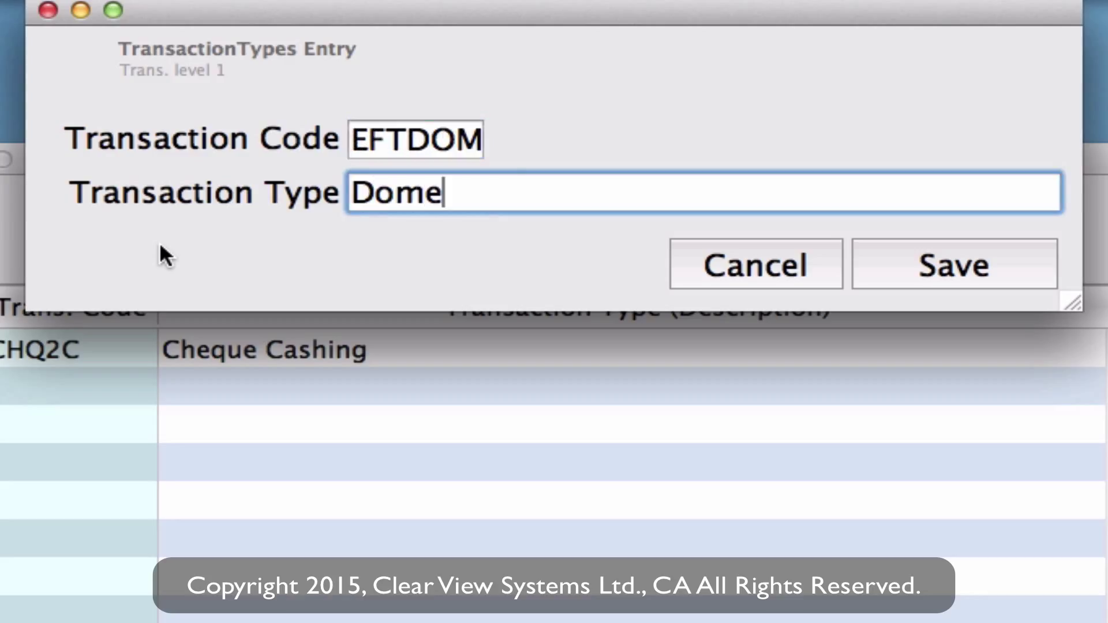
text(stic fund)
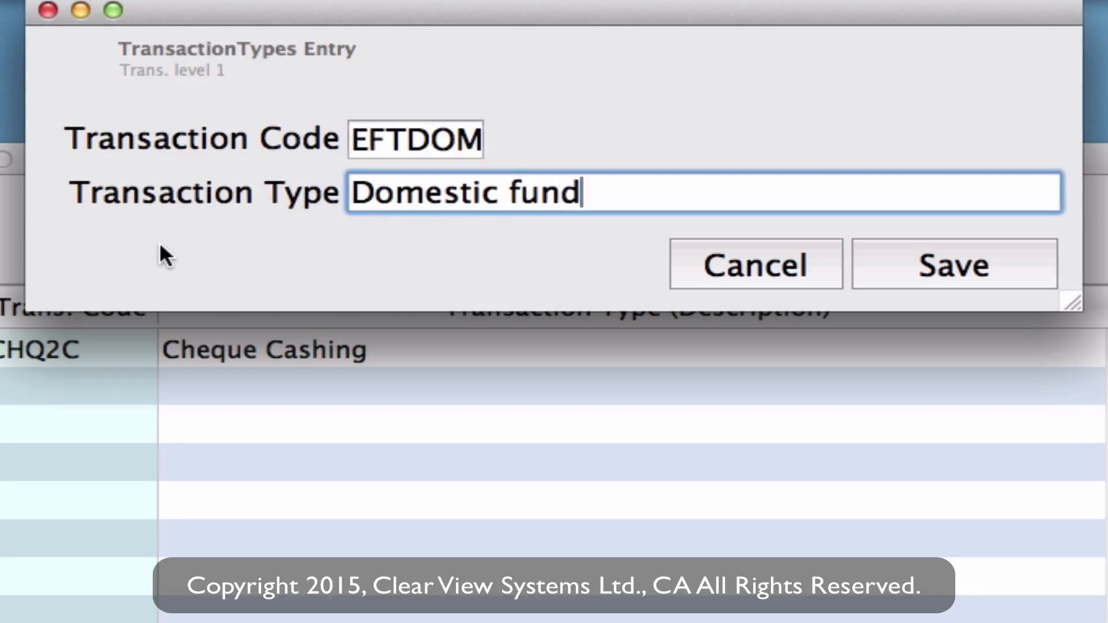
text( transfer)
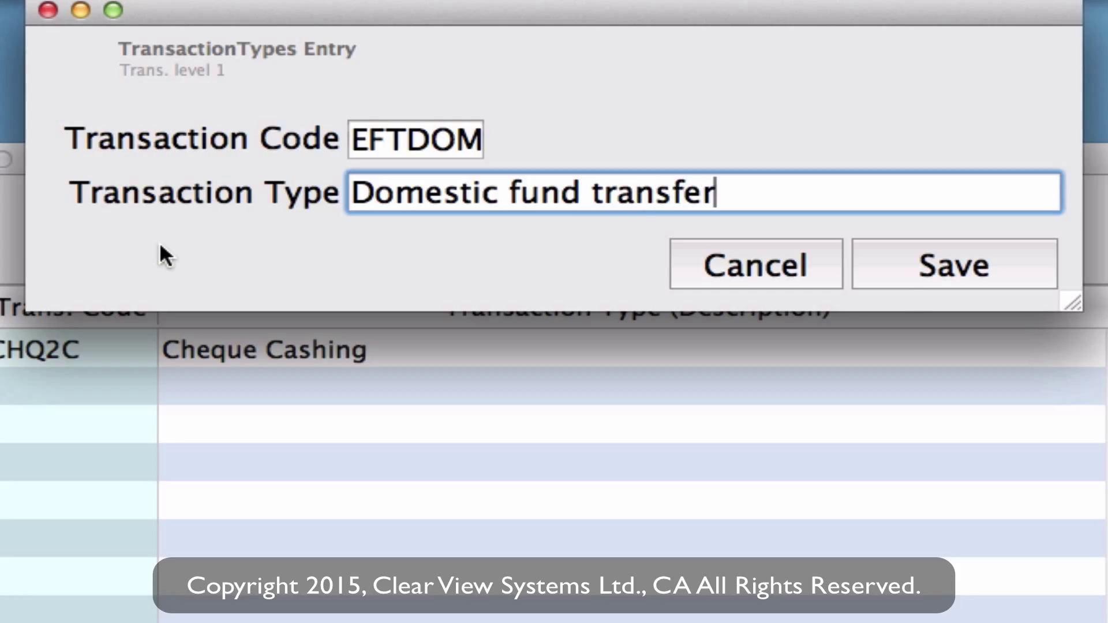
click(917, 278)
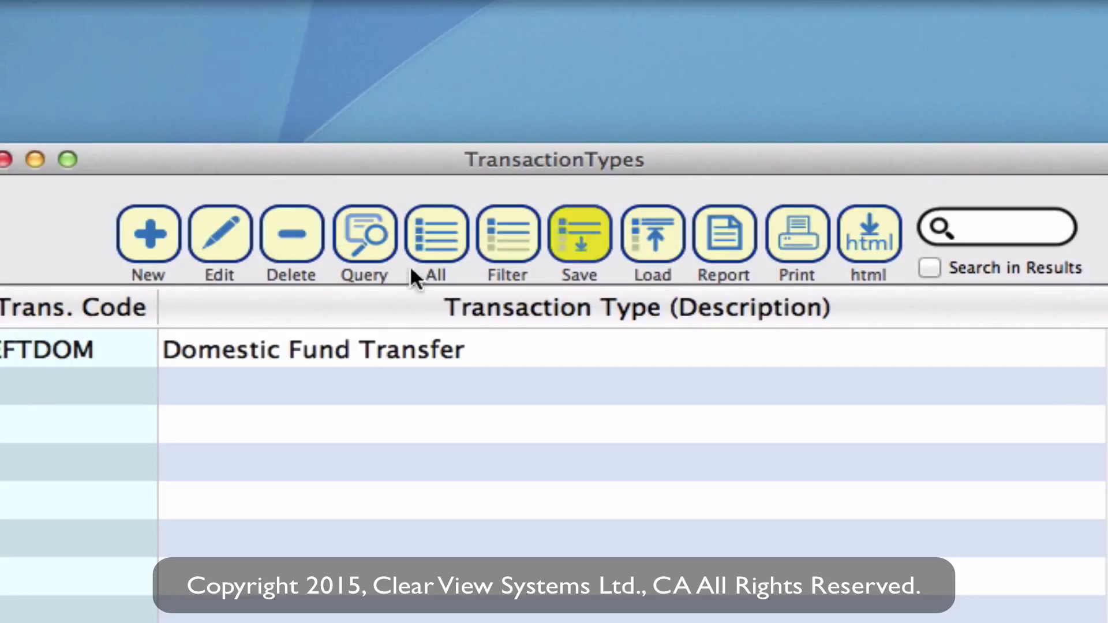
Step: Add EFTINT described as 'International fund transfer', save, and list all types
click(127, 263)
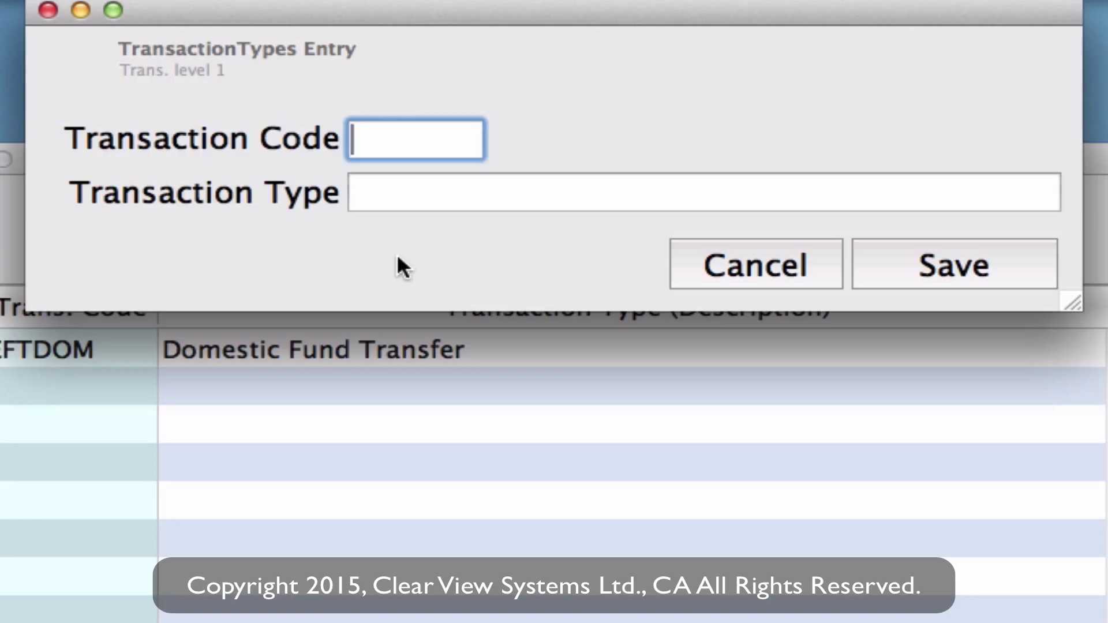
text(eftint)
key(Tab)
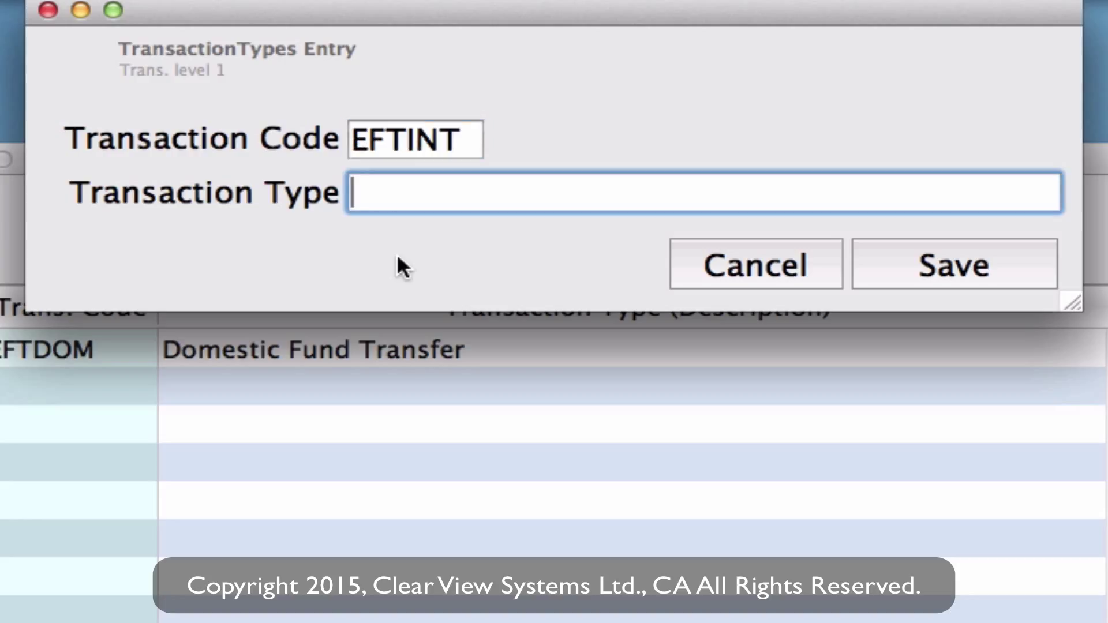
text(Interna)
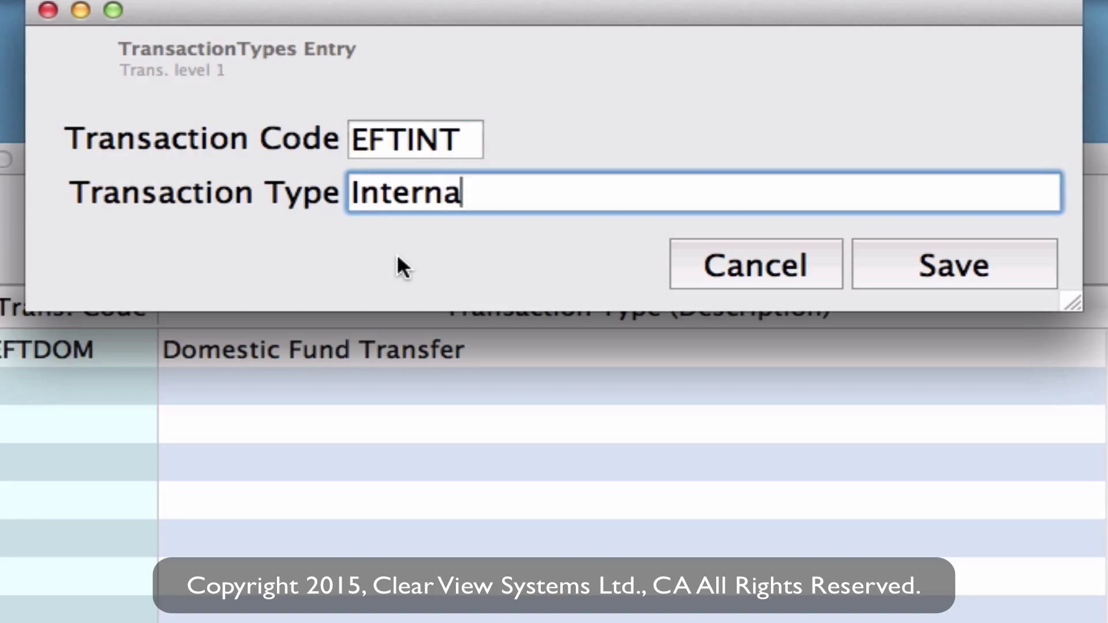
text(tional fund transfer)
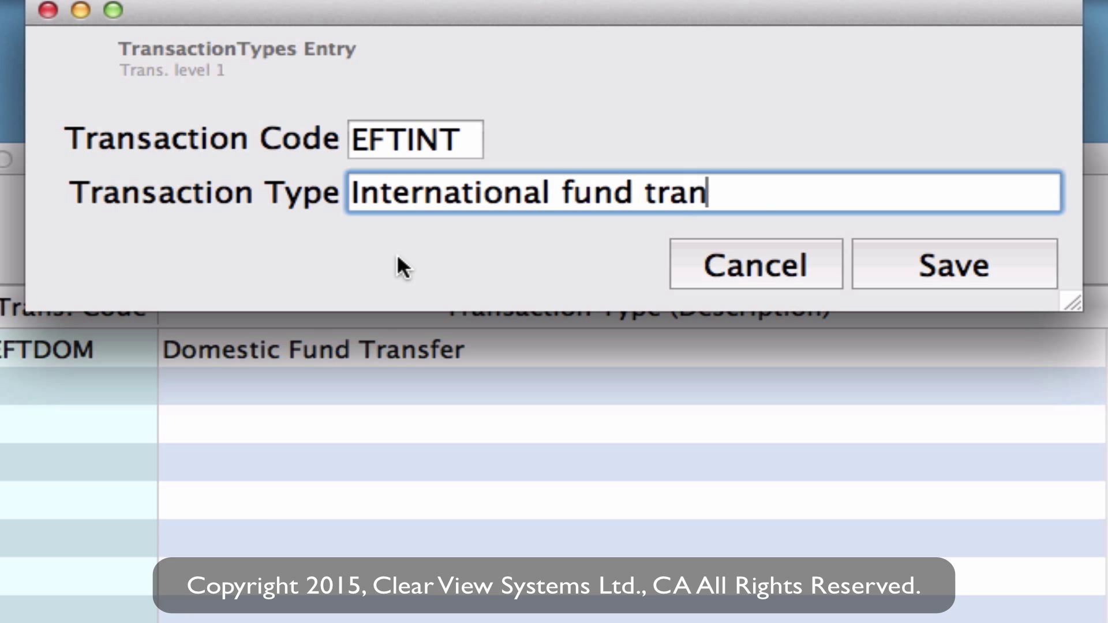
click(983, 261)
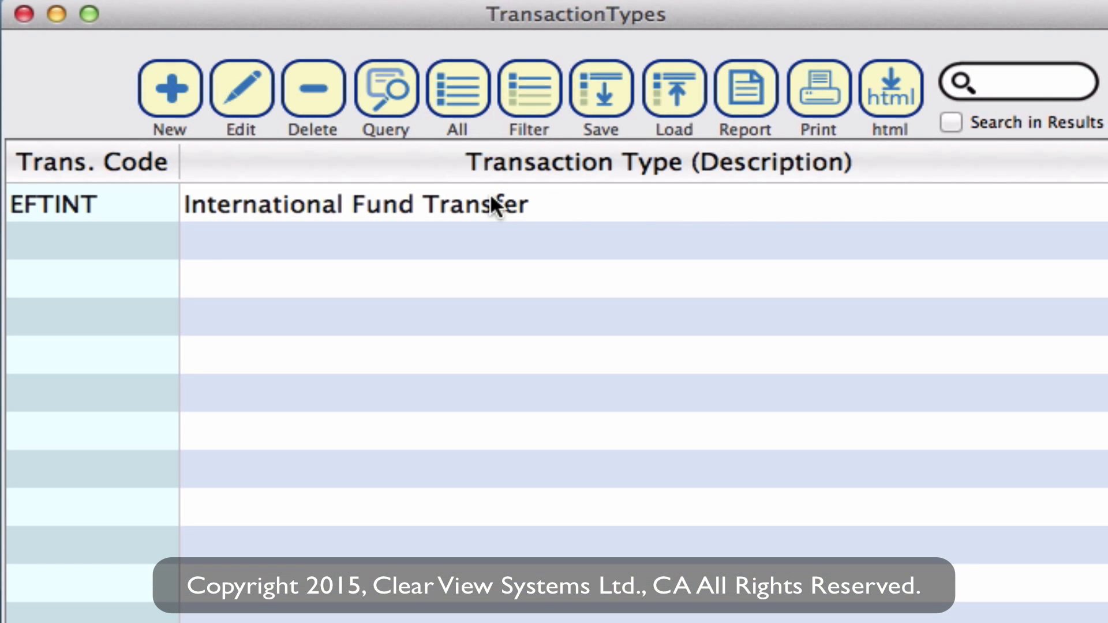
click(457, 102)
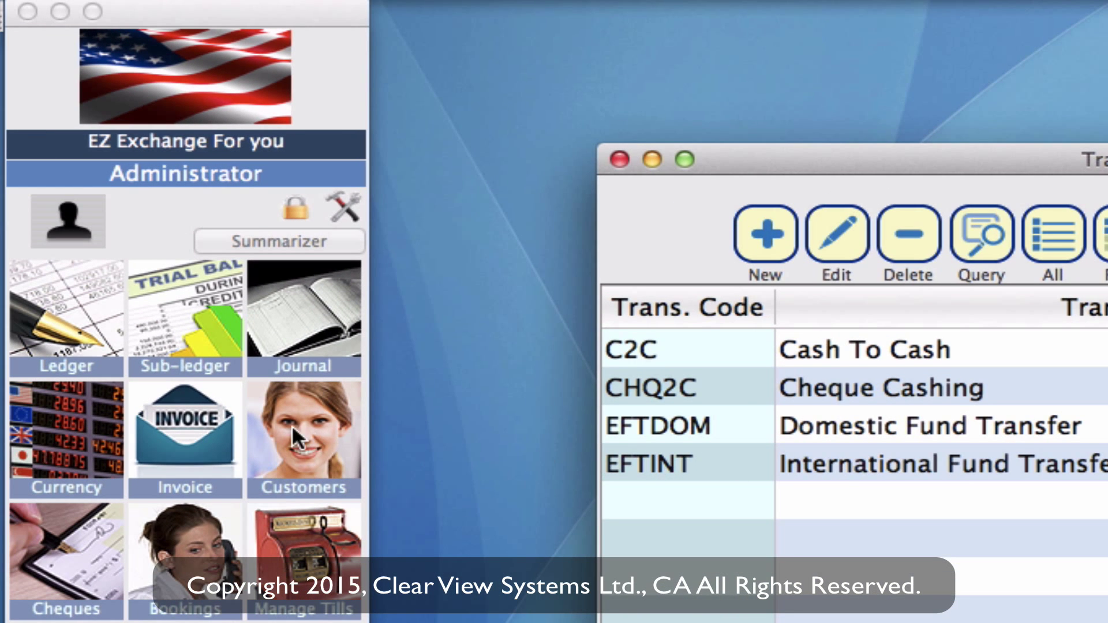
Step: From the Invoices list, start a new walk-in customer invoice HOINV100294
click(216, 421)
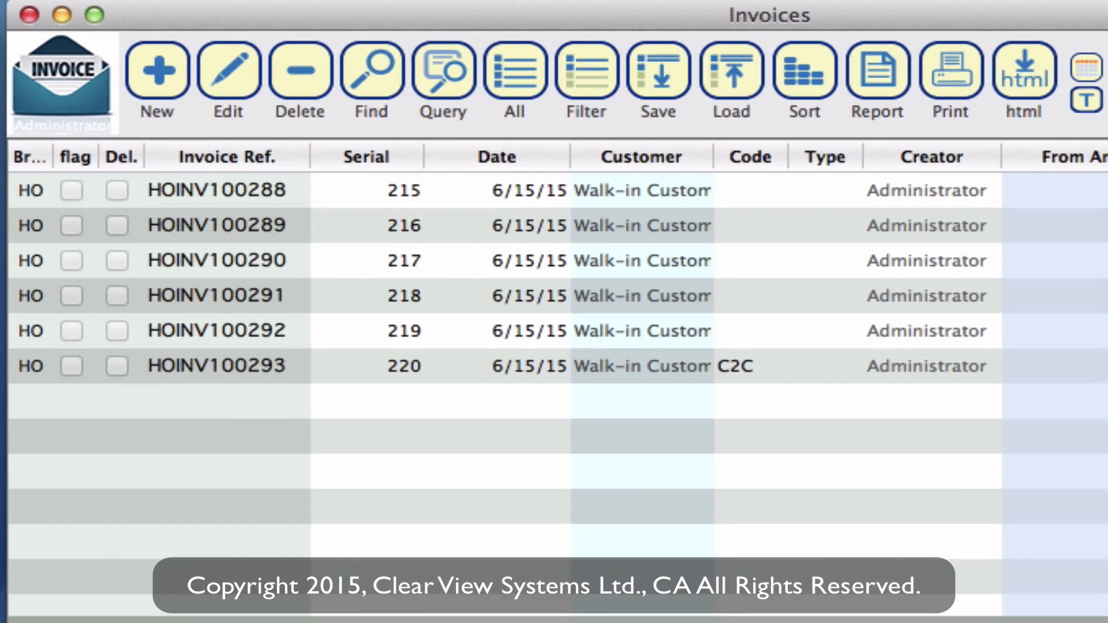
click(167, 86)
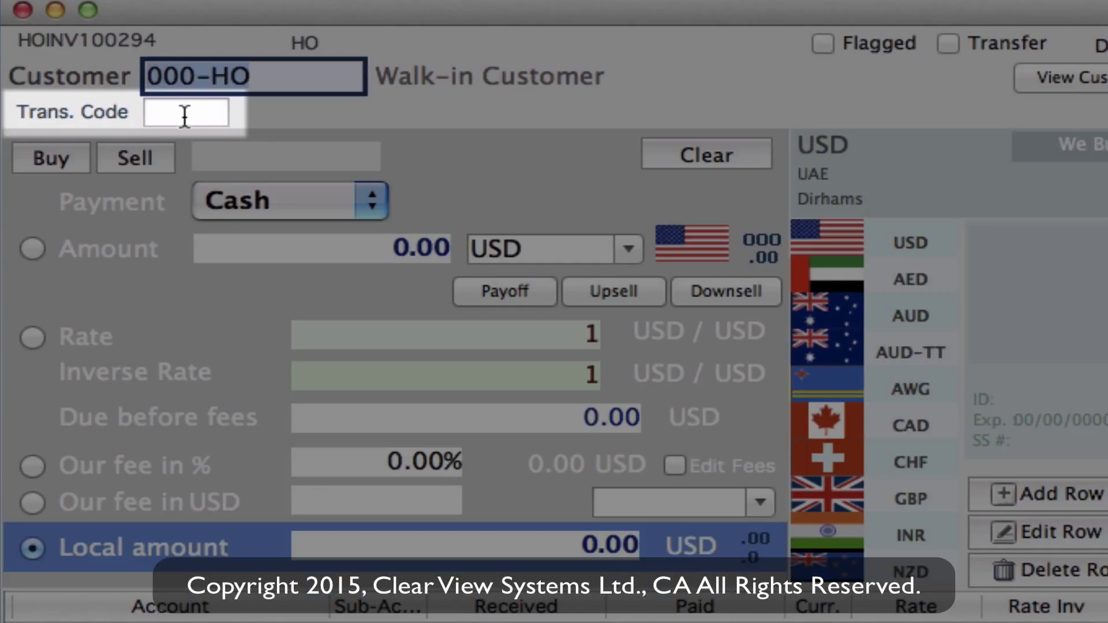
Step: Set Trans. Code to C2C and sell 100 EUR on the invoice
click(184, 117)
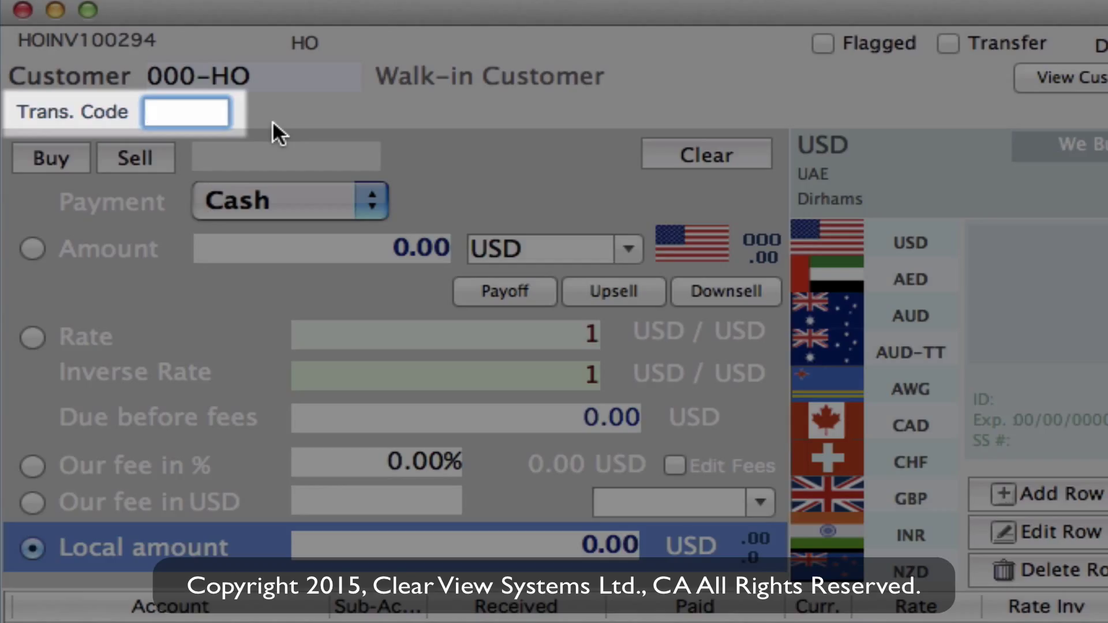
text(c2c)
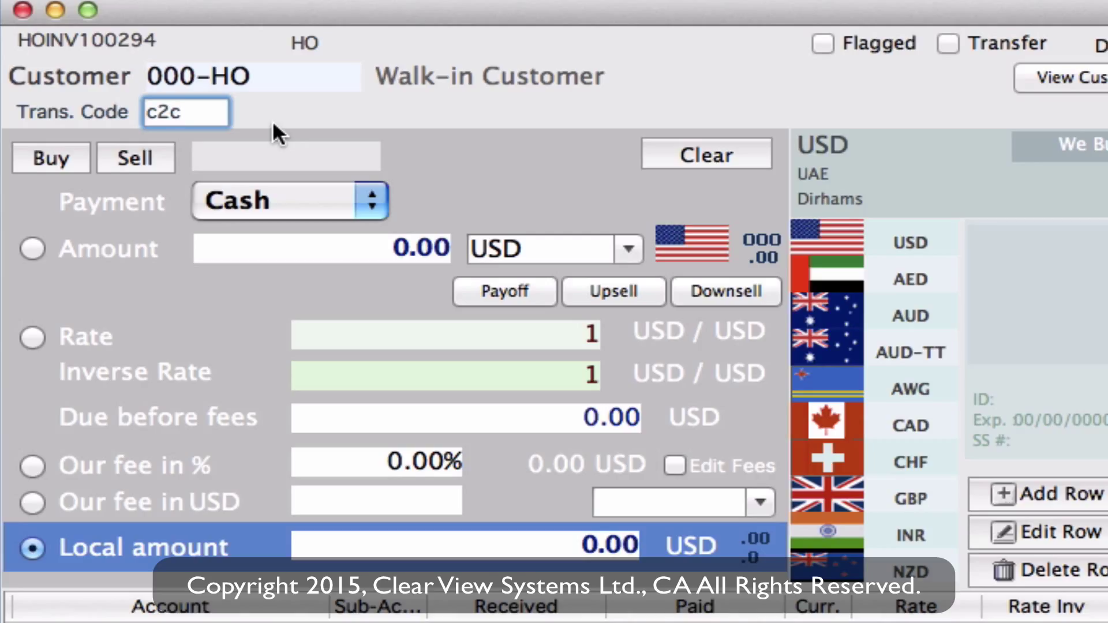
key(Tab)
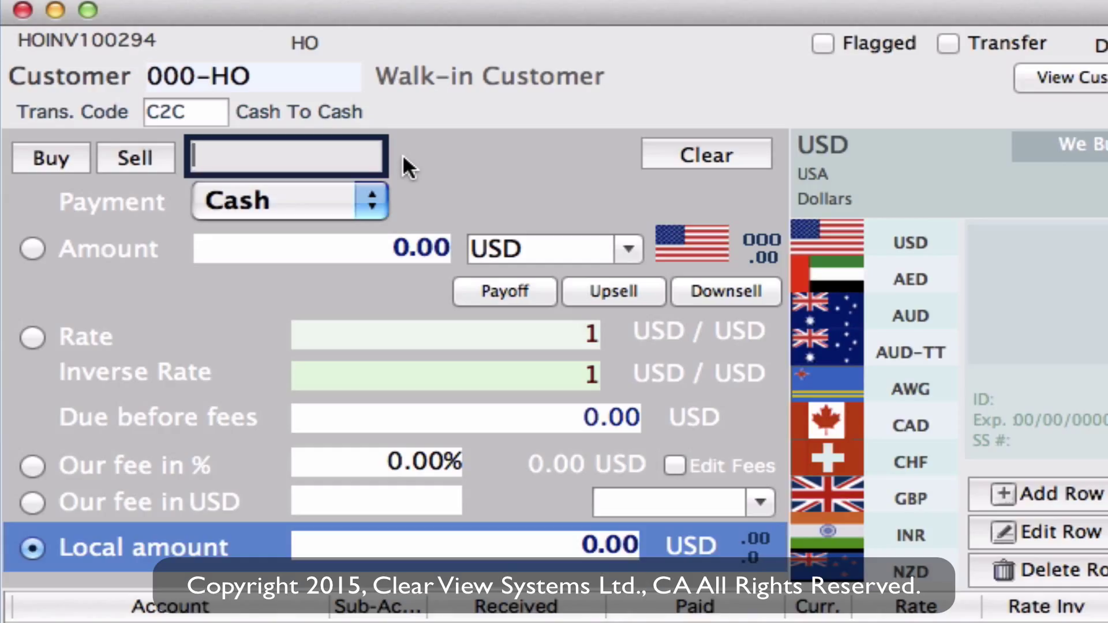
text(EUR)
key(Return)
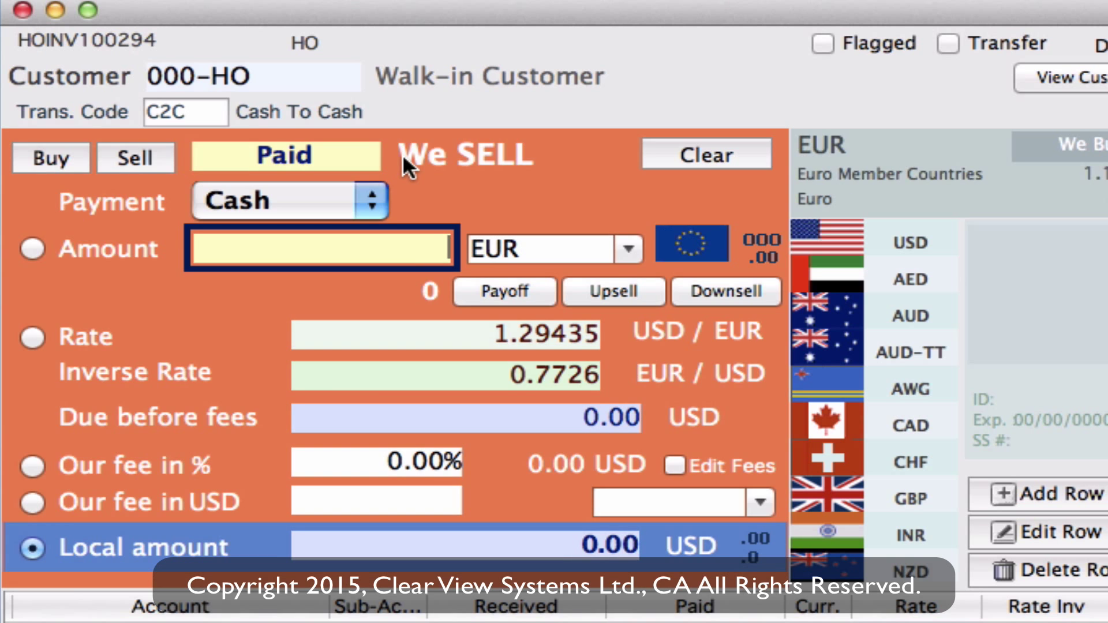
text(100)
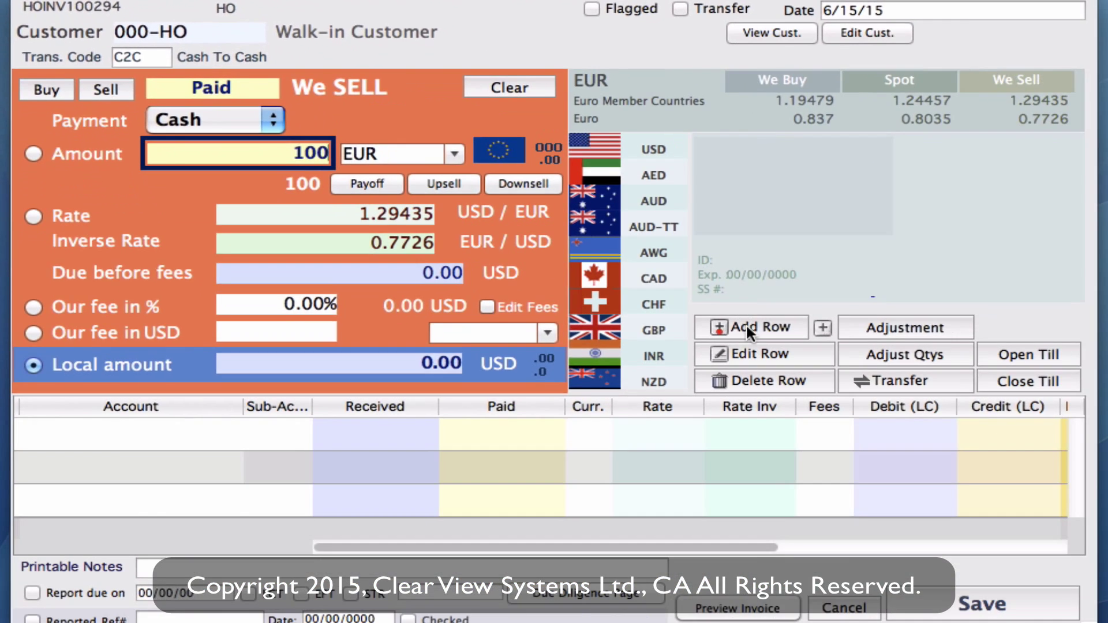
key(Return)
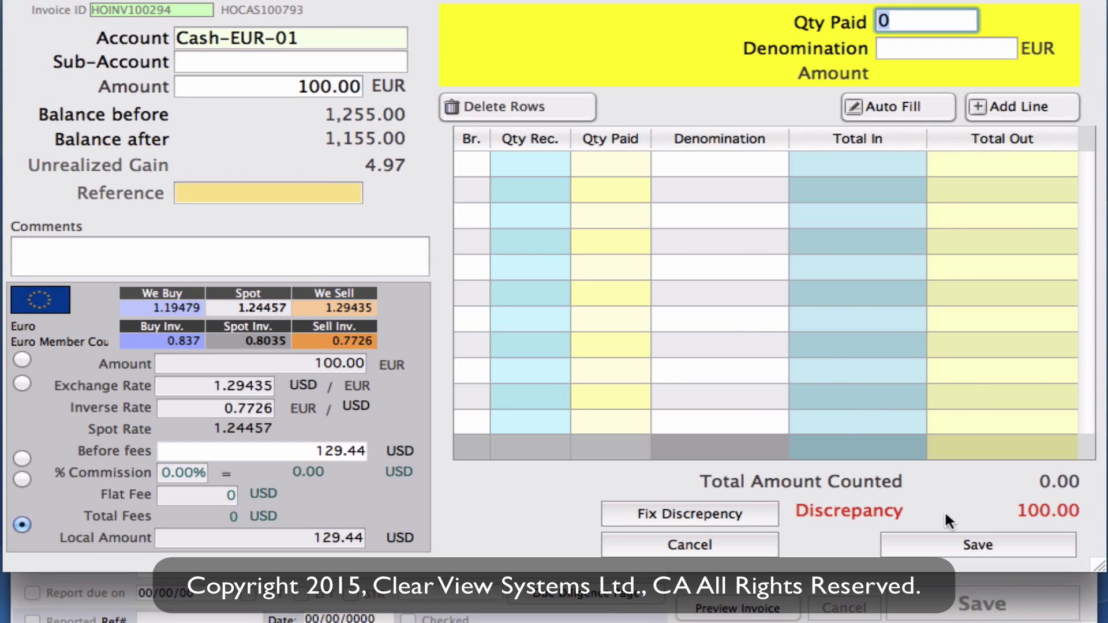
Step: Save the EUR cash count, add a 129.44 USD received row, and save the invoice
click(958, 539)
click(792, 326)
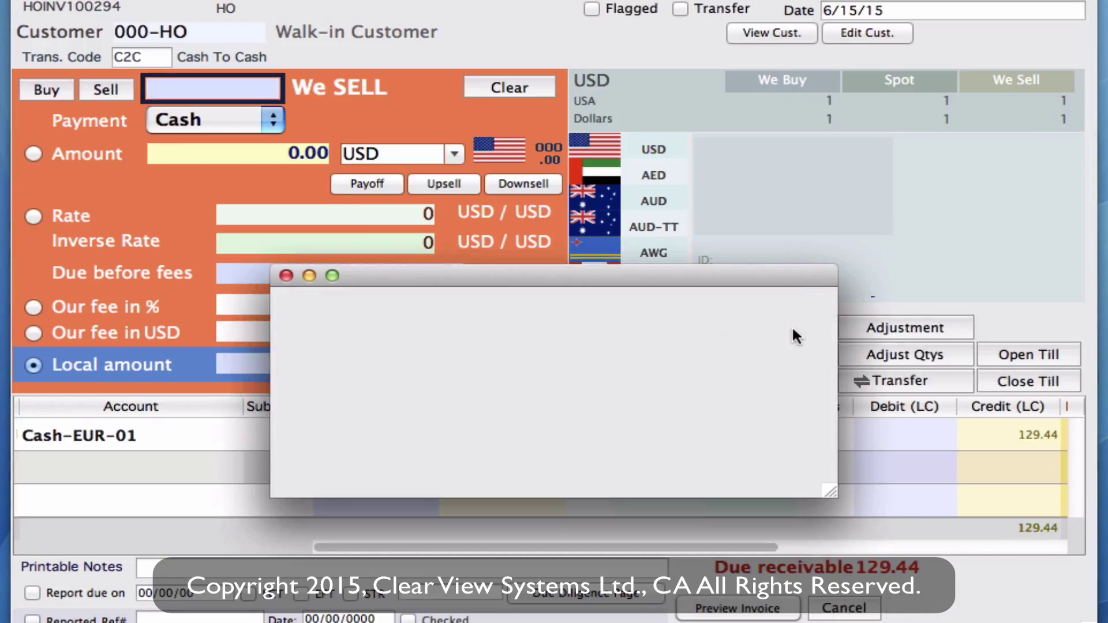
click(746, 469)
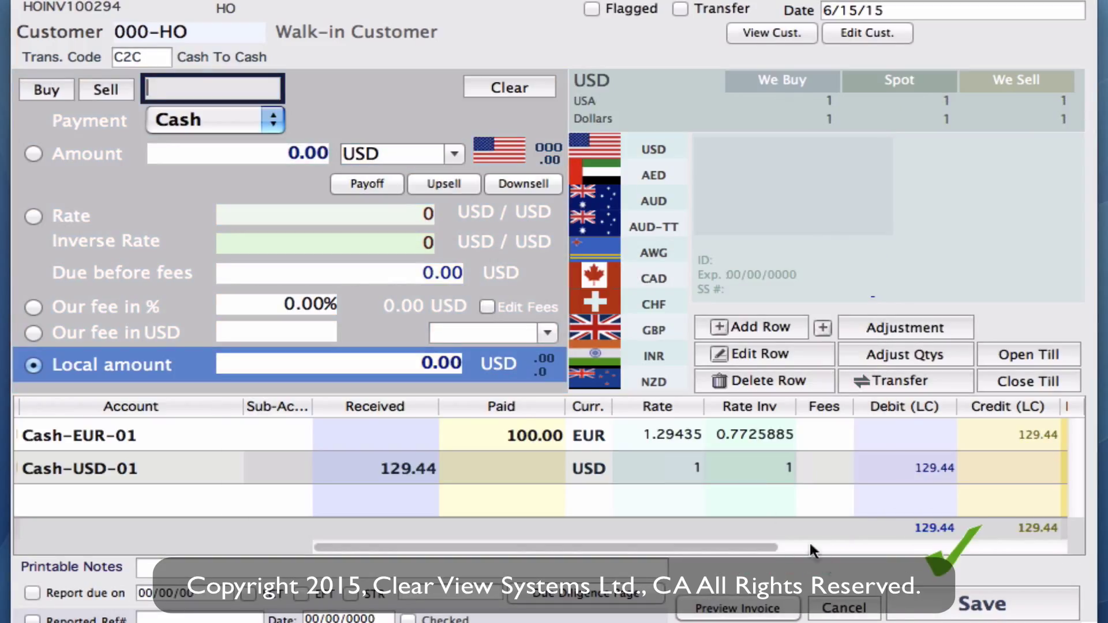
click(945, 611)
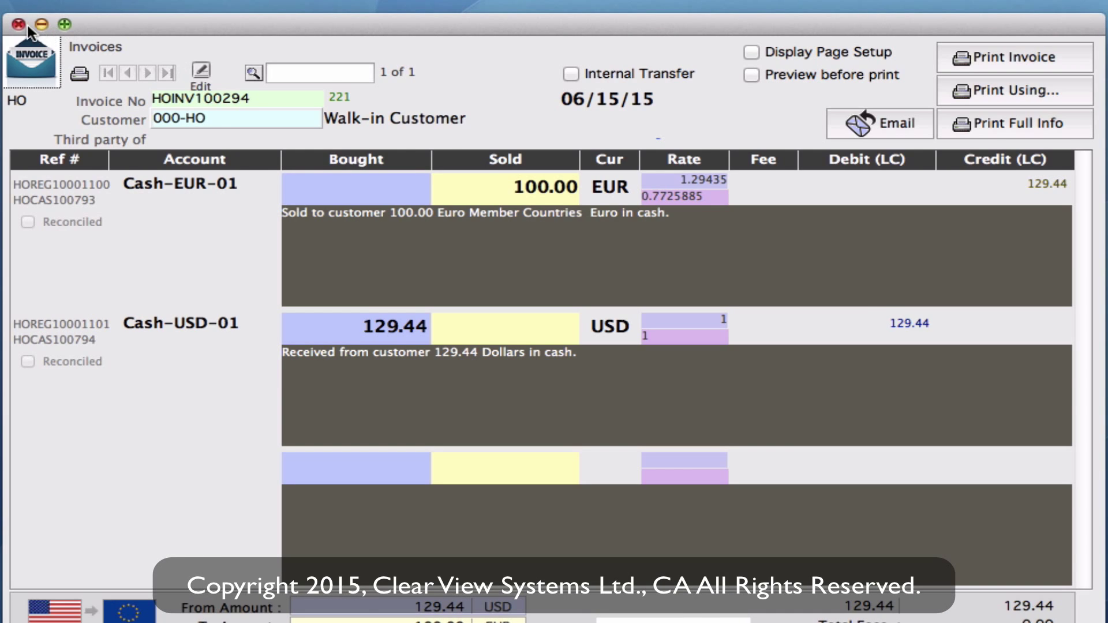
Step: Close the saved invoice and start new invoice HOINV100295 at its Trans. Code field
click(18, 24)
click(122, 164)
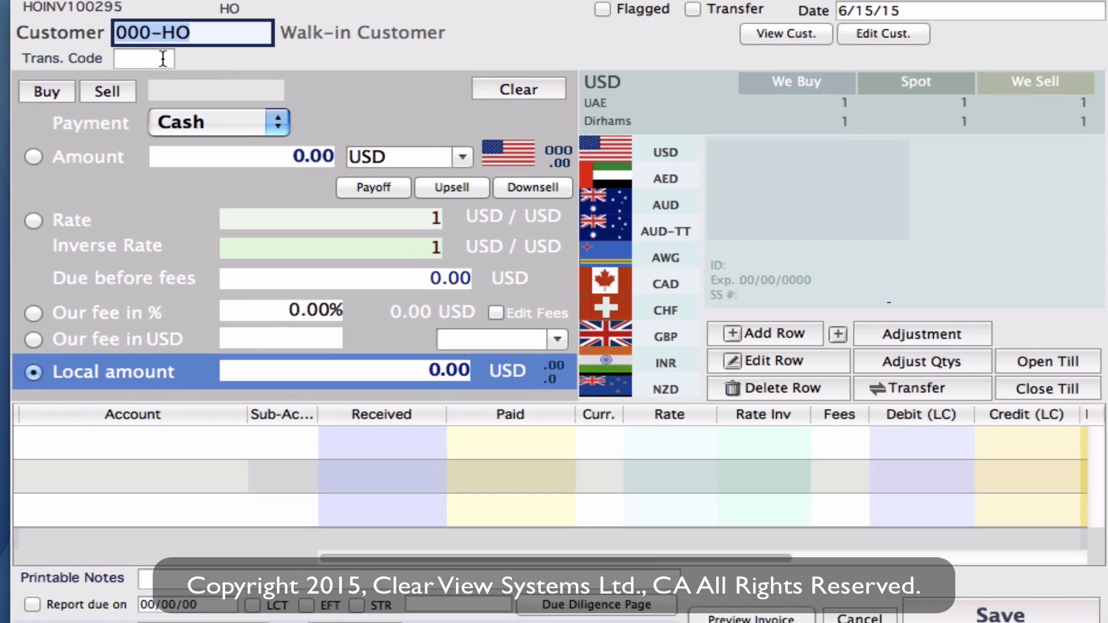
click(151, 57)
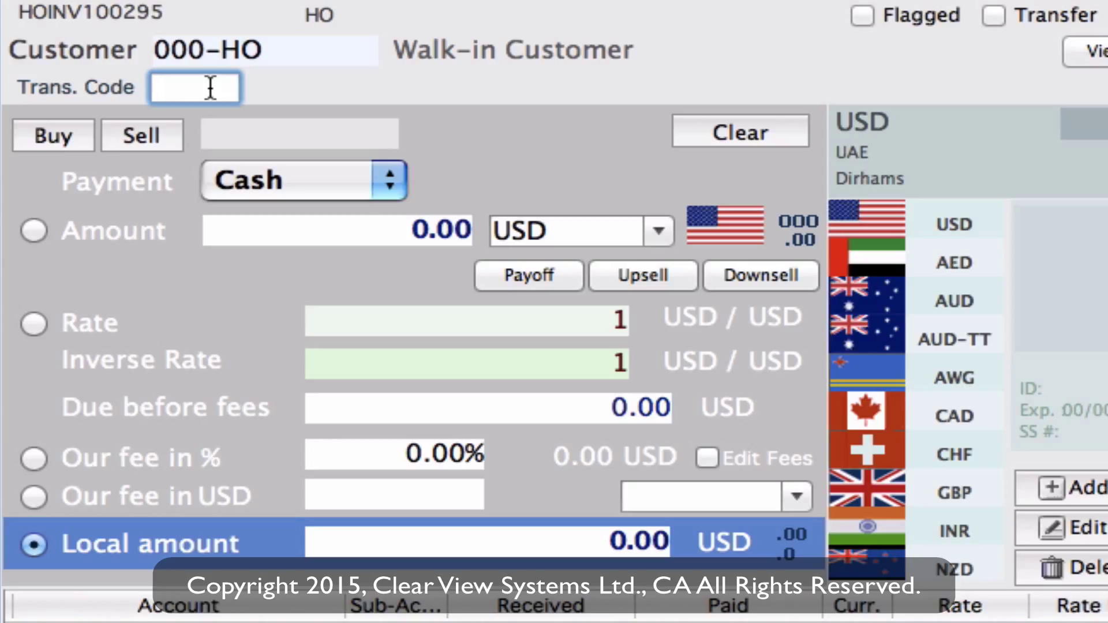
Step: Look up 'cash' in Trans. Code, select CHQ2C Cheque Cashing, and cancel adding a new type
text(a)
key(BackSpace)
text(cash)
key(Return)
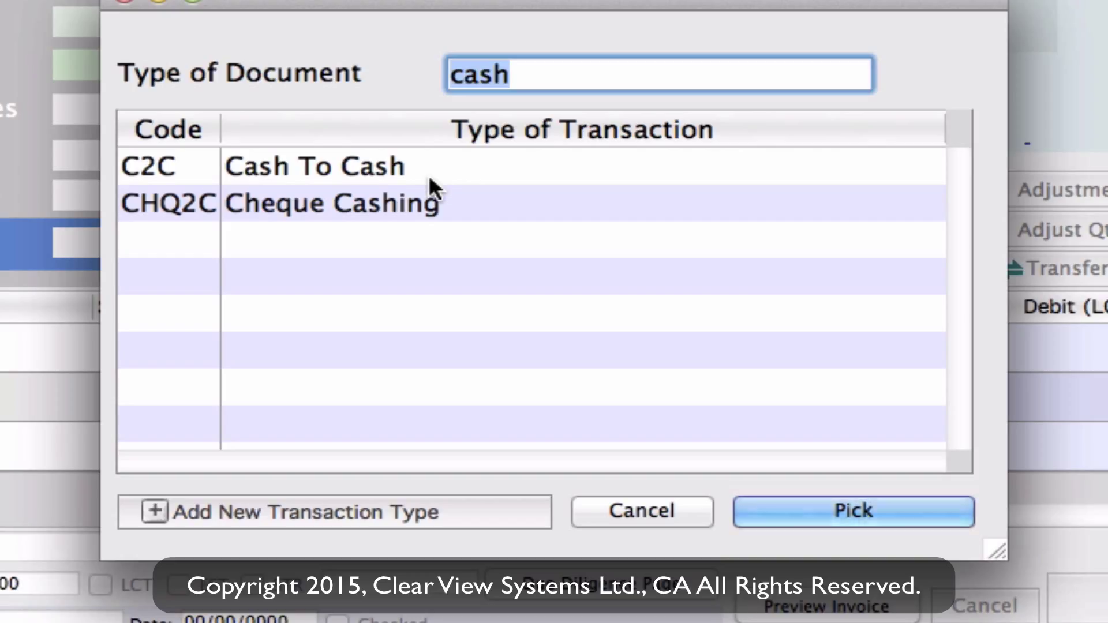
click(470, 208)
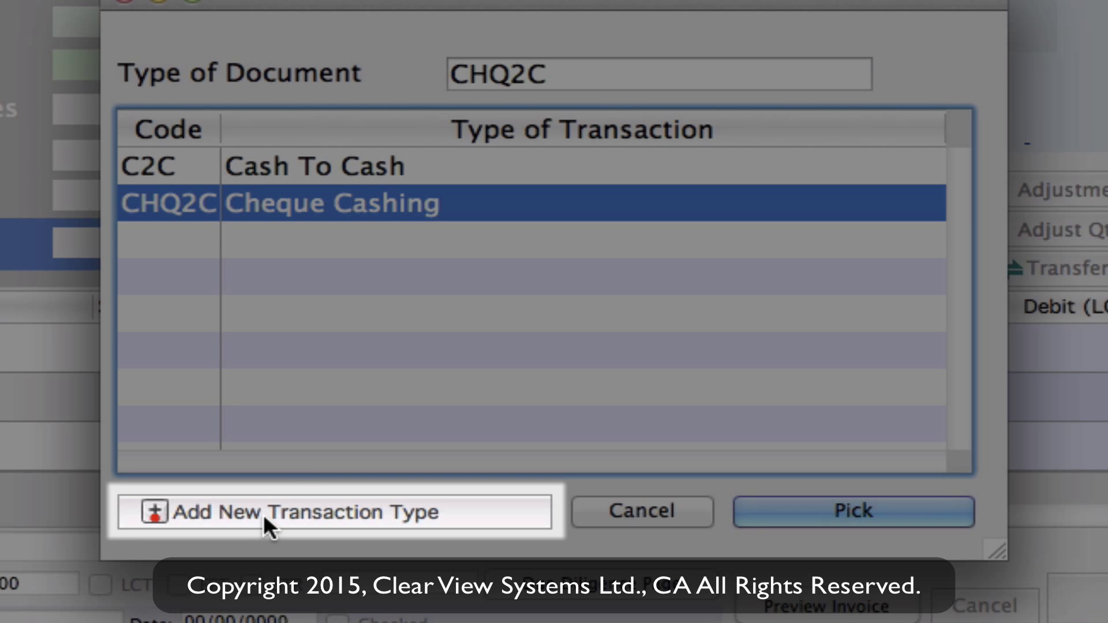
click(263, 514)
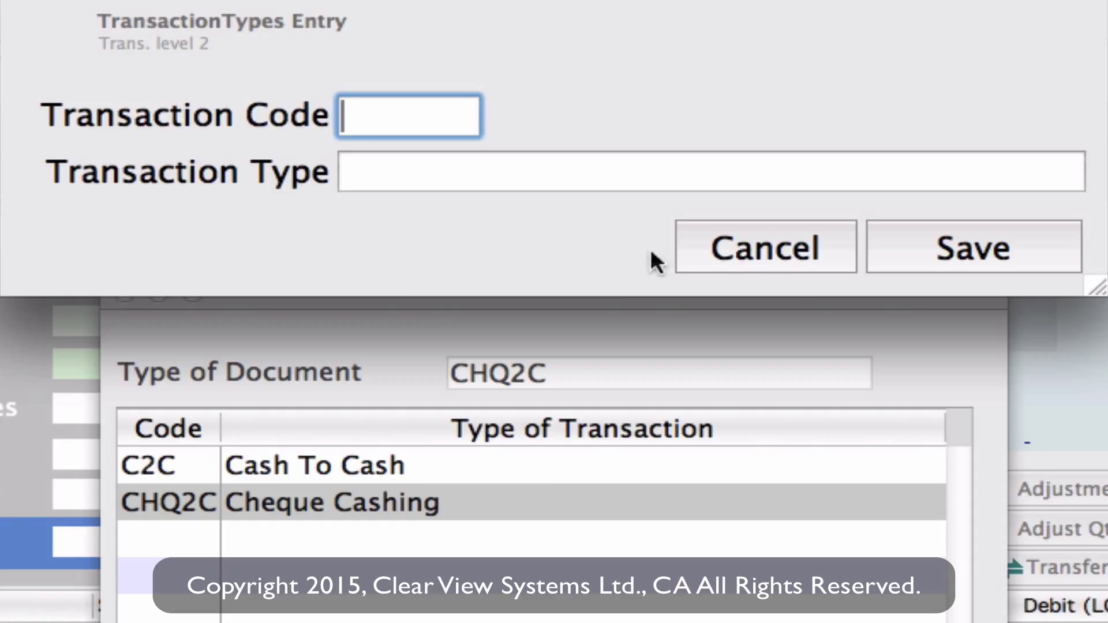
click(766, 252)
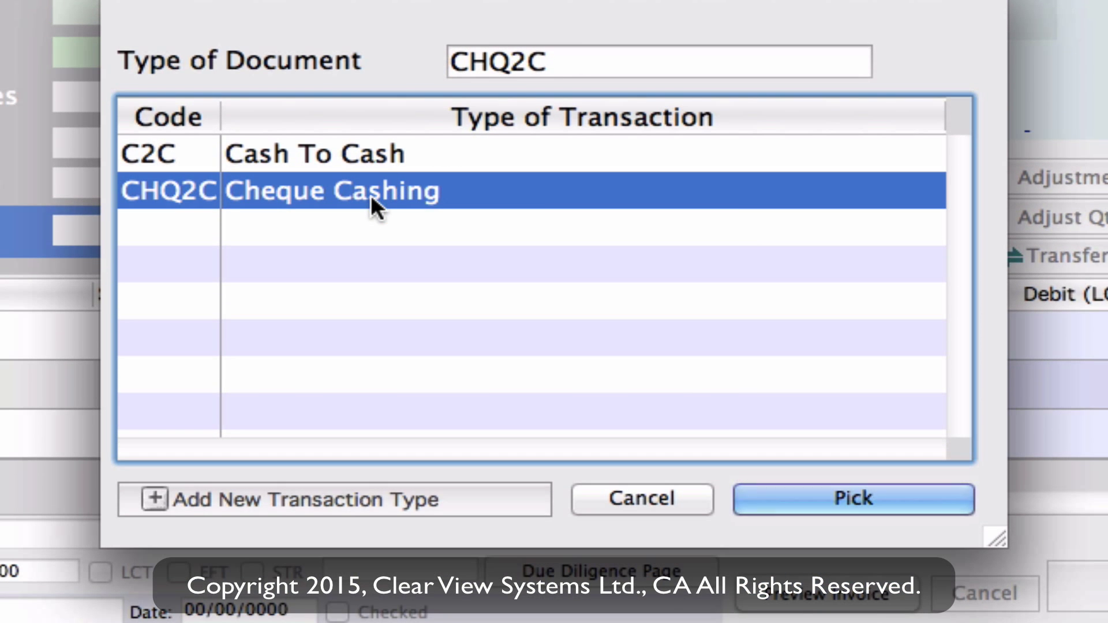
Step: Apply CHQ2C Cheque Cashing as invoice HOINV100295's transaction code
click(771, 488)
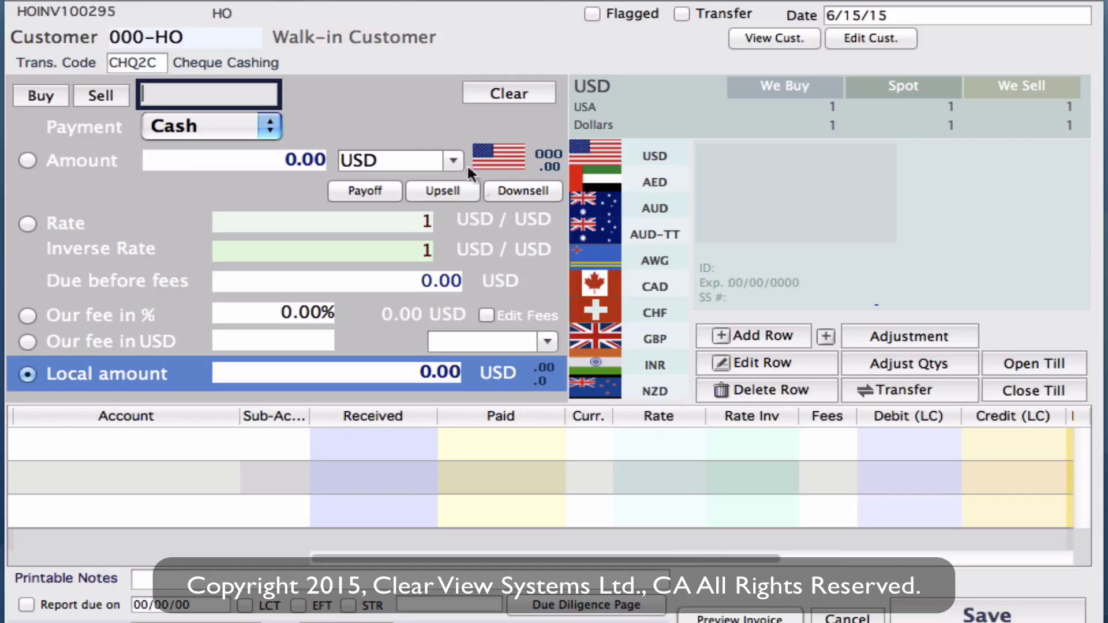